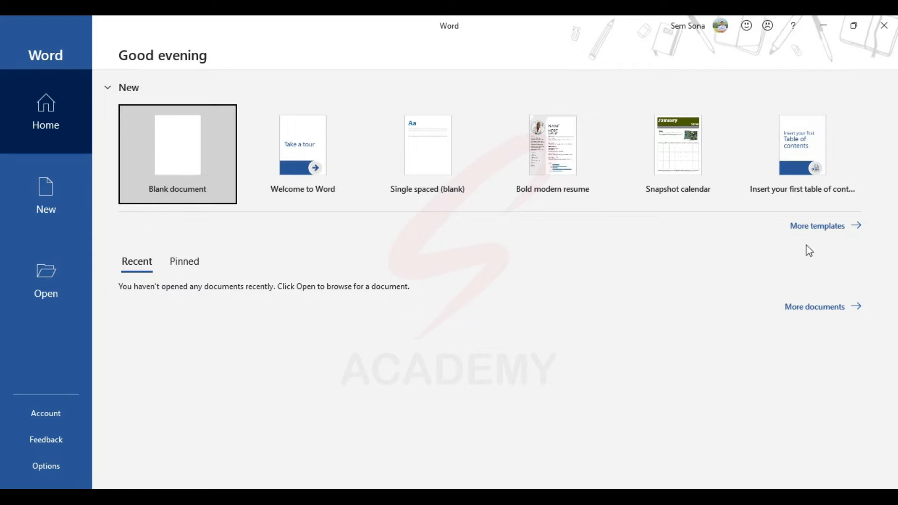
# - Look through the full gallery of available document templates and return to the start page
pyautogui.click(822, 229)
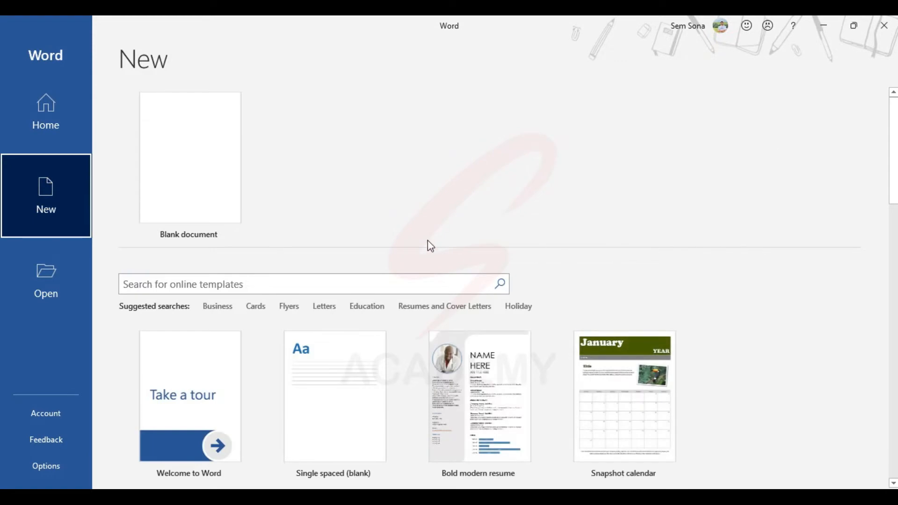
pyautogui.scroll(-10, 427, 243)
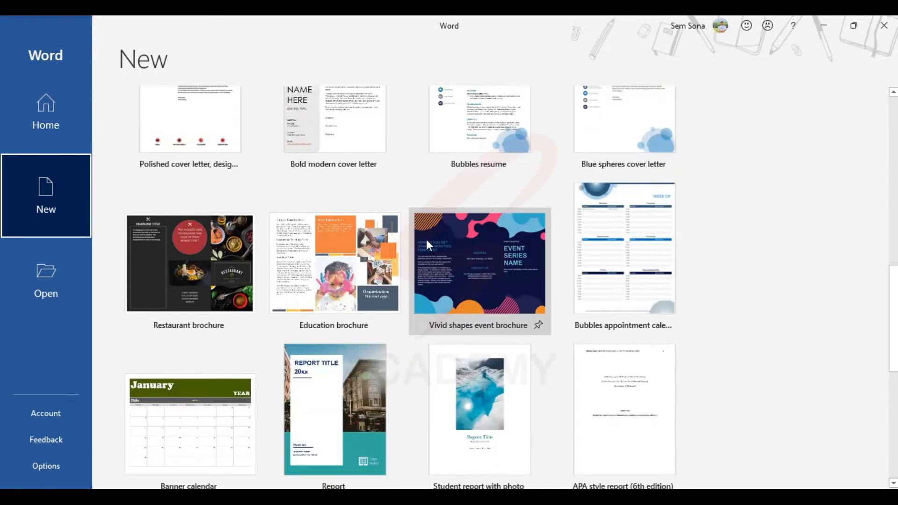
pyautogui.scroll(10, 426, 240)
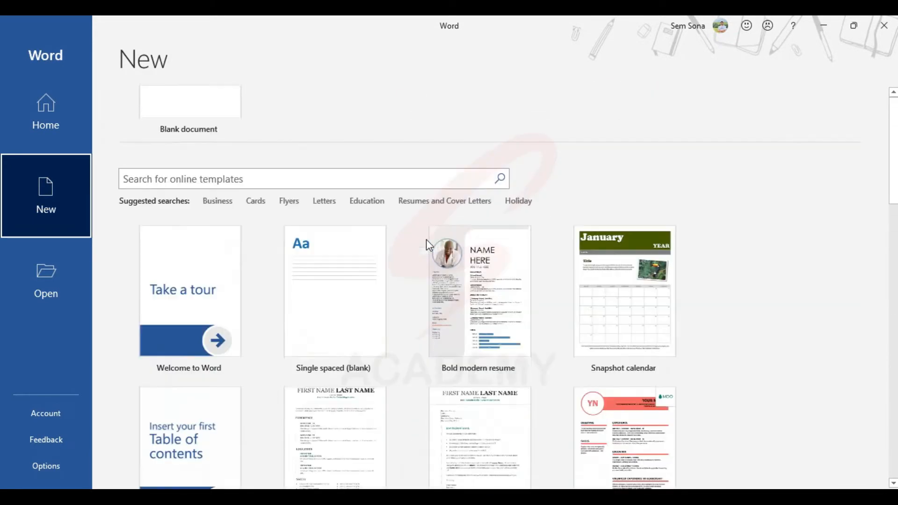
pyautogui.scroll(-15, 426, 240)
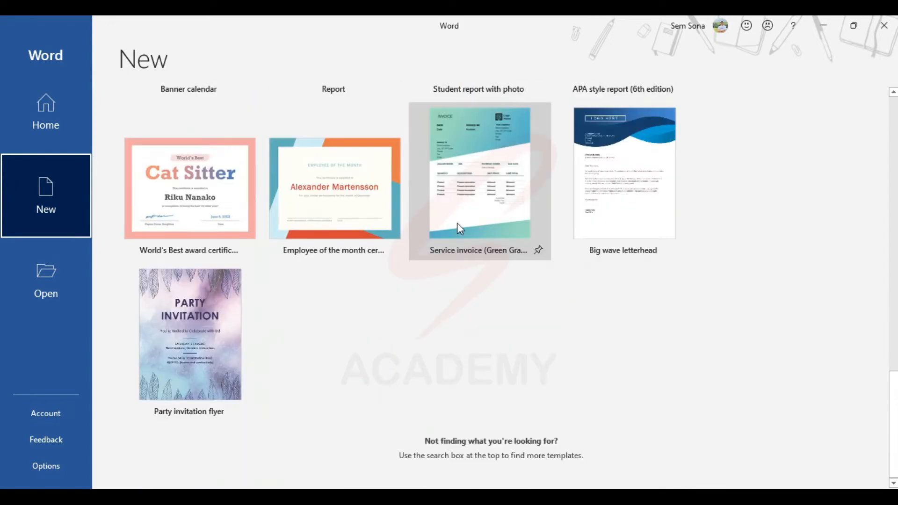
pyautogui.scroll(5, 457, 223)
pyautogui.click(40, 118)
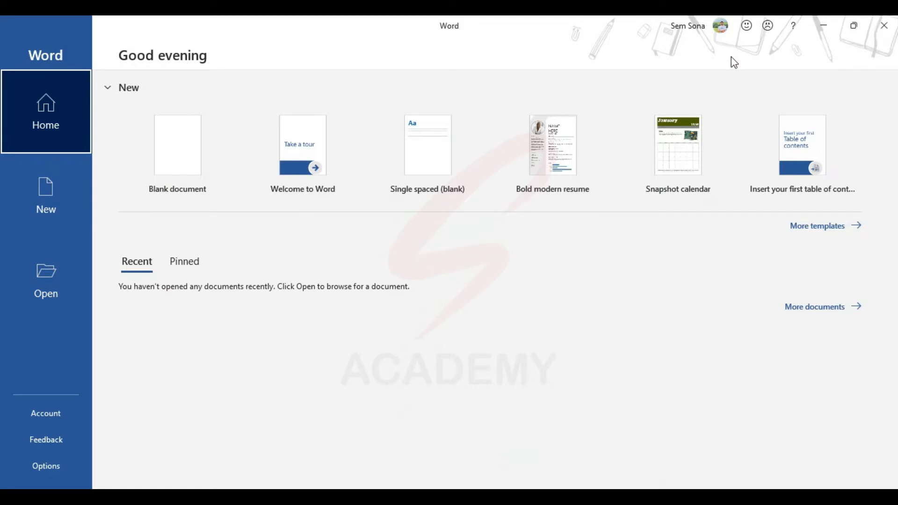
# - Close Word and open the Windows Registry Editor
pyautogui.click(876, 32)
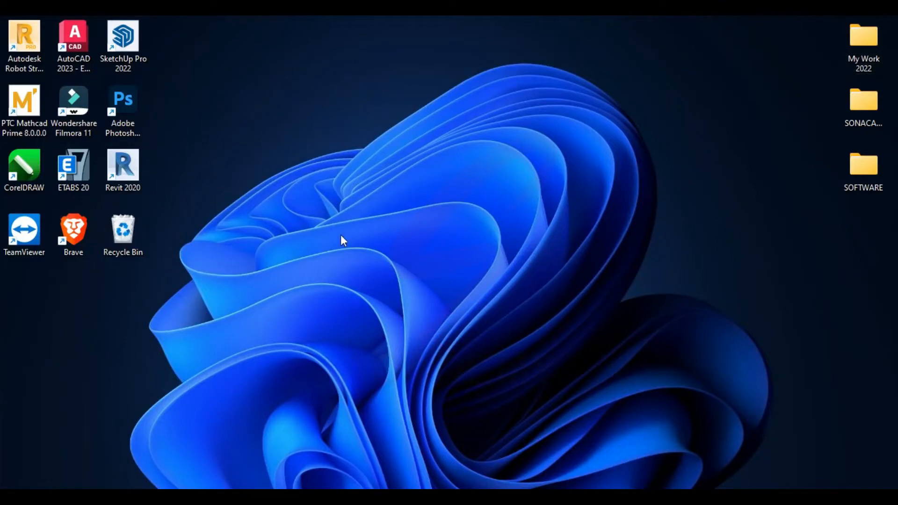
pyautogui.press('super+s')
pyautogui.write('re')
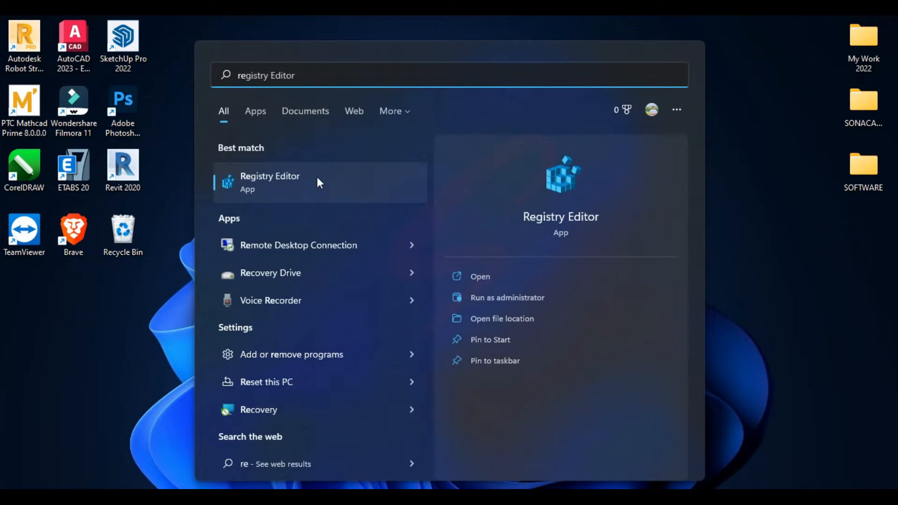
pyautogui.click(296, 180)
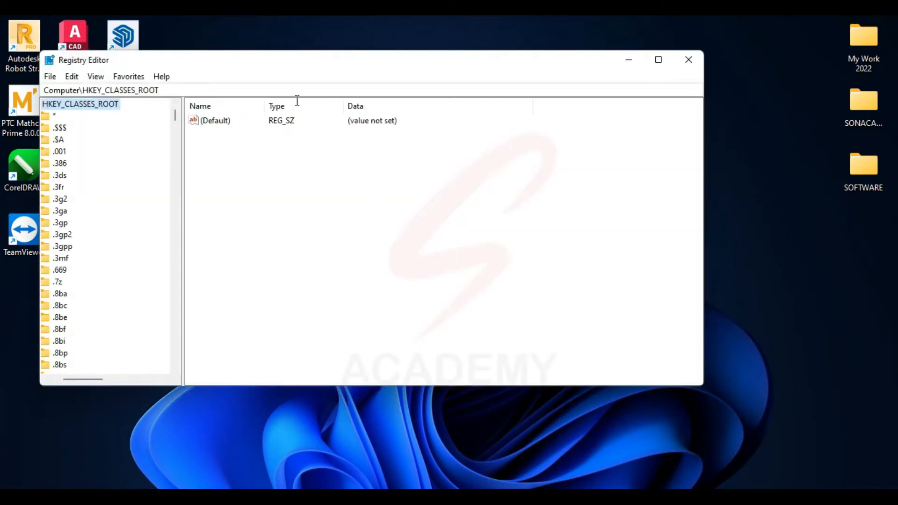
# - Collapse HKEY_CLASSES_ROOT in the registry tree and expand HKEY_CURRENT_USER down to its Software key
pyautogui.moveTo(231, 66); pyautogui.dragTo(333, 59)
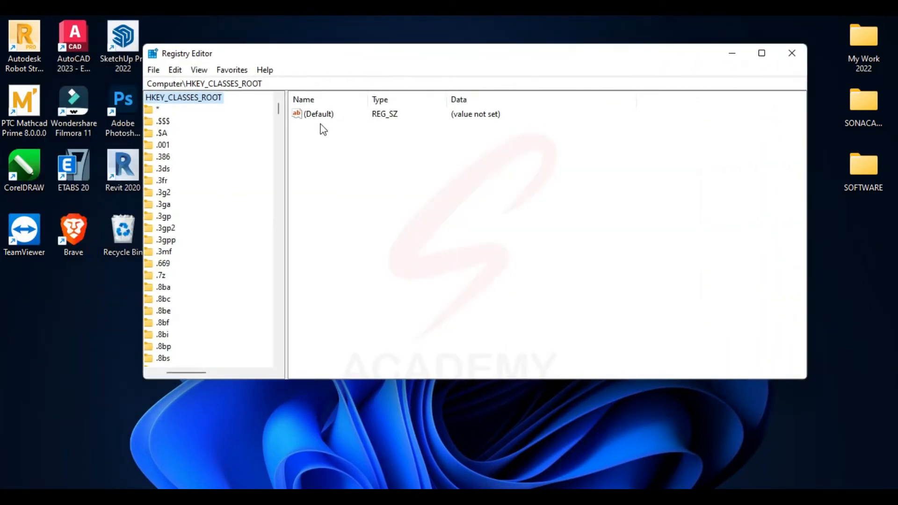
pyautogui.moveTo(201, 373); pyautogui.dragTo(155, 369)
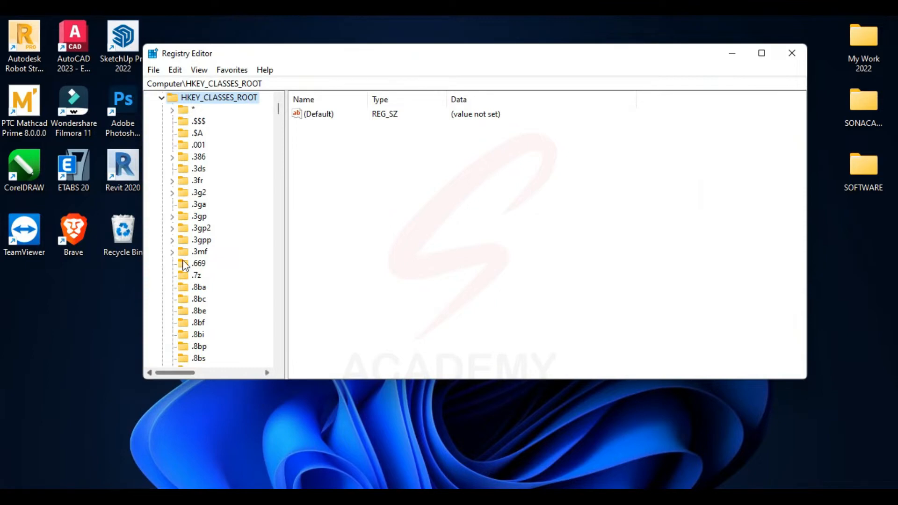
pyautogui.click(162, 97)
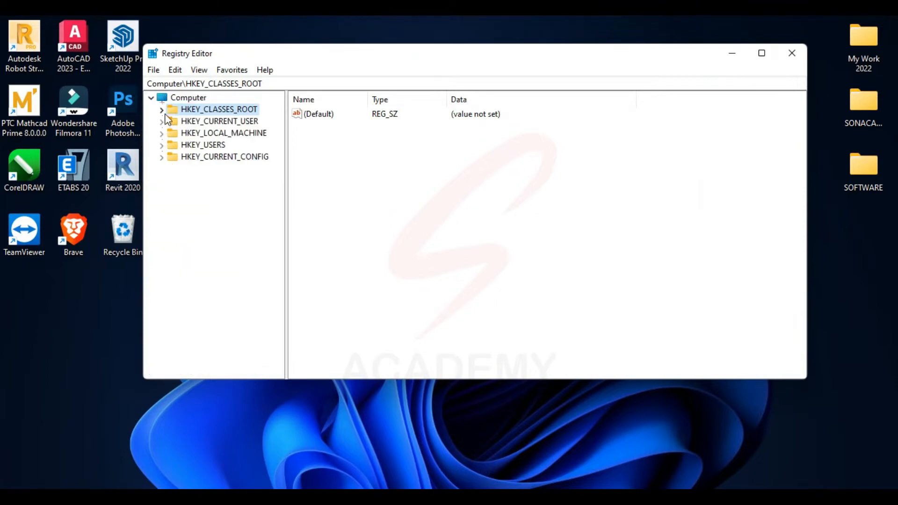
pyautogui.click(219, 122)
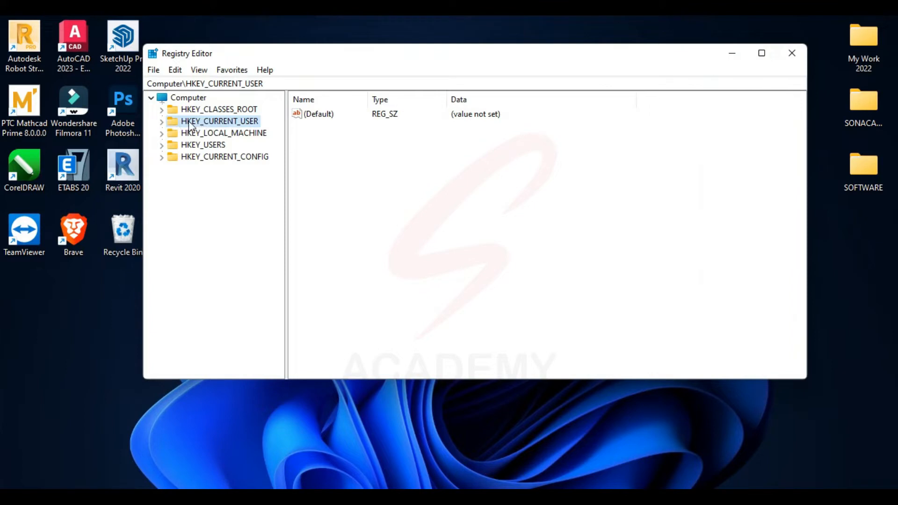
pyautogui.click(162, 122)
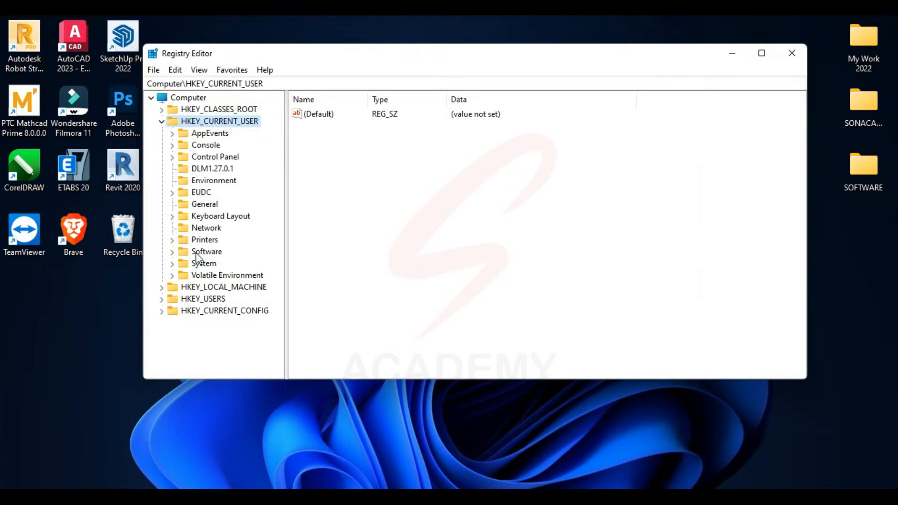
pyautogui.click(173, 252)
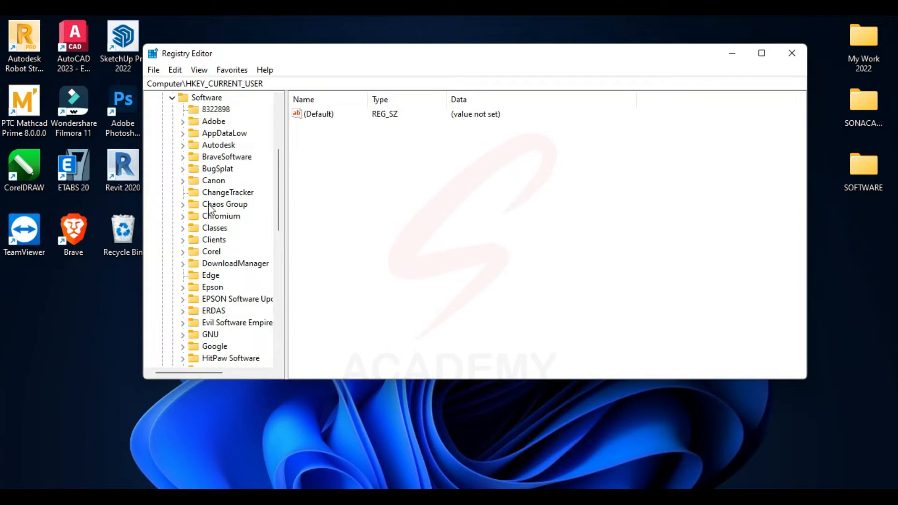
# - Expand the Microsoft, Office and 16.0 keys under HKEY_CURRENT_USER\Software
pyautogui.moveTo(277, 200); pyautogui.dragTo(280, 253)
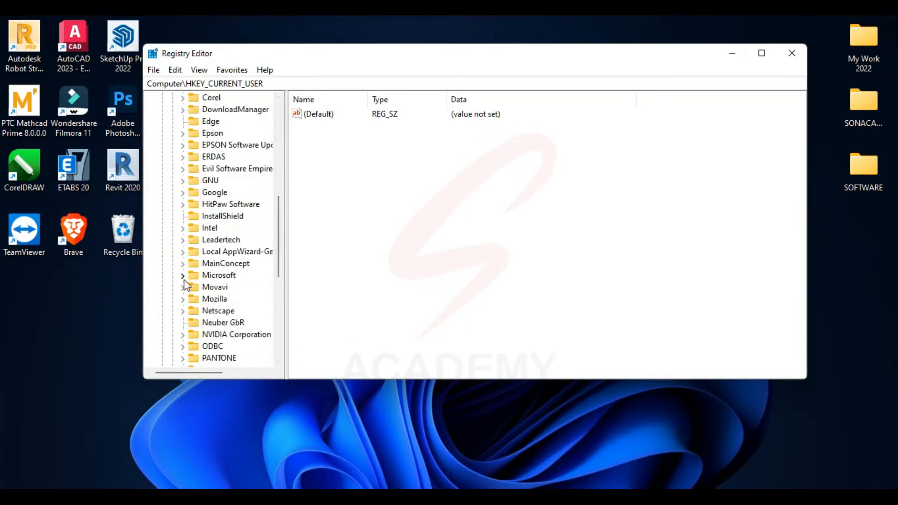
pyautogui.click(226, 277)
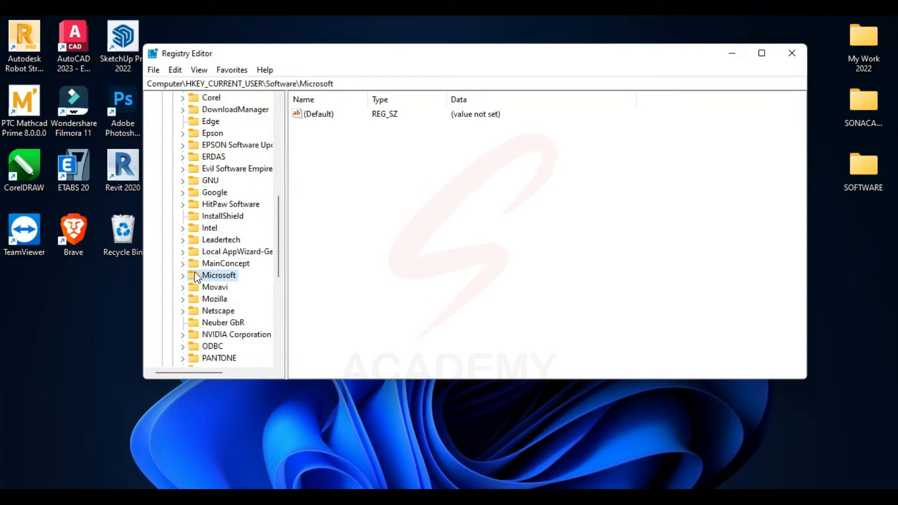
pyautogui.click(185, 276)
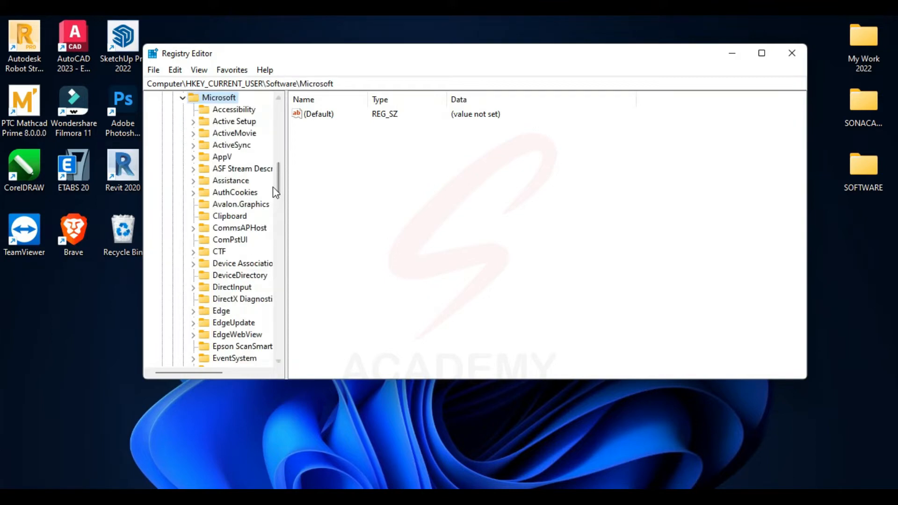
pyautogui.moveTo(277, 187); pyautogui.dragTo(277, 235)
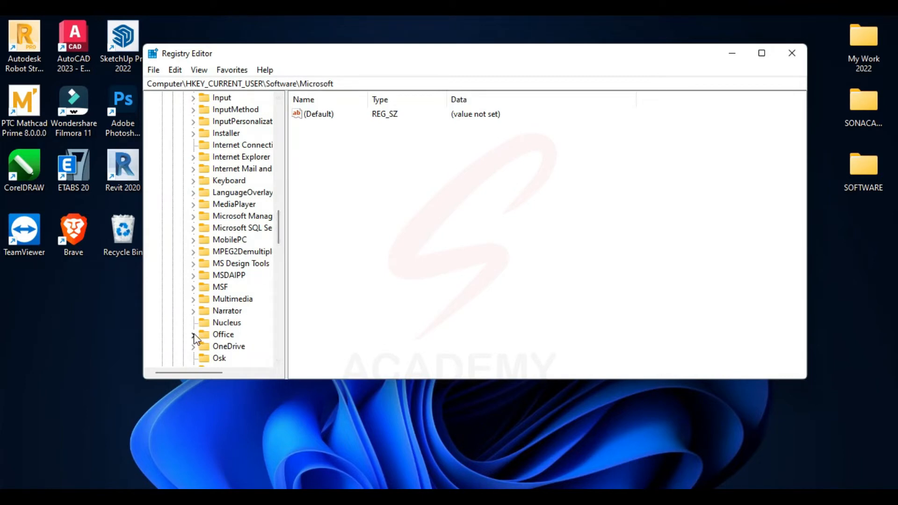
pyautogui.click(218, 335)
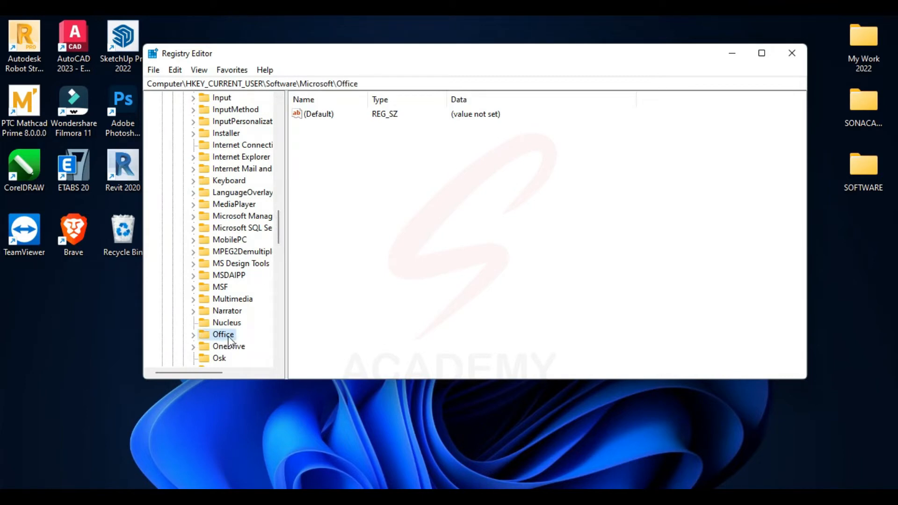
pyautogui.click(193, 335)
pyautogui.scroll(-4, 279, 248)
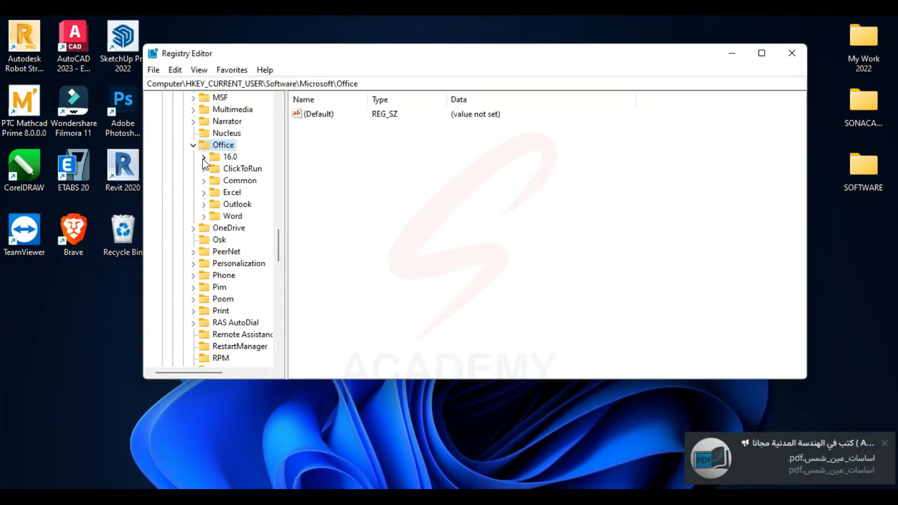
pyautogui.click(204, 157)
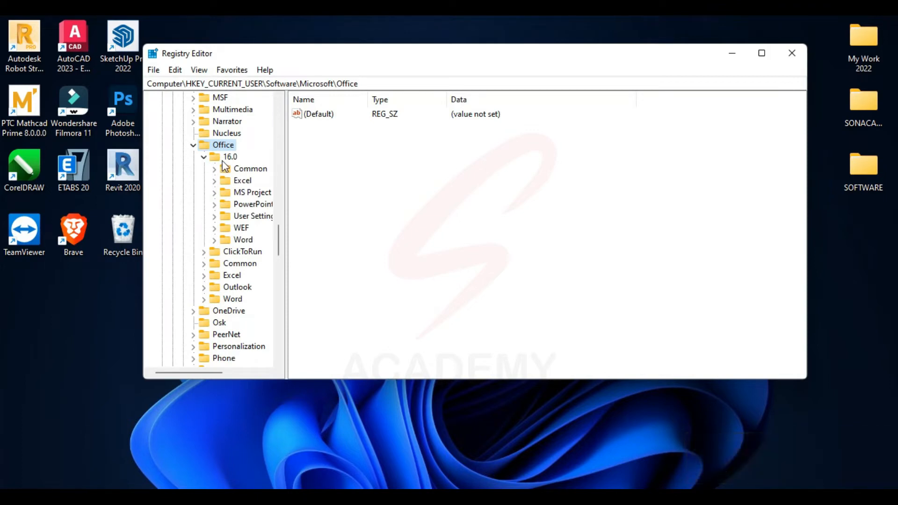
# - Delete the Word key with all its subkeys under Office\16.0 and close the Registry Editor
pyautogui.click(239, 240)
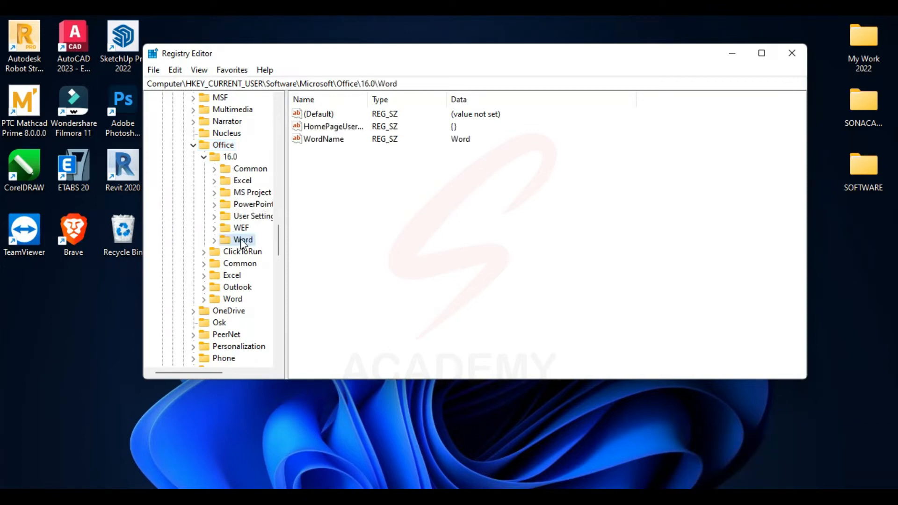
pyautogui.rightClick(238, 243)
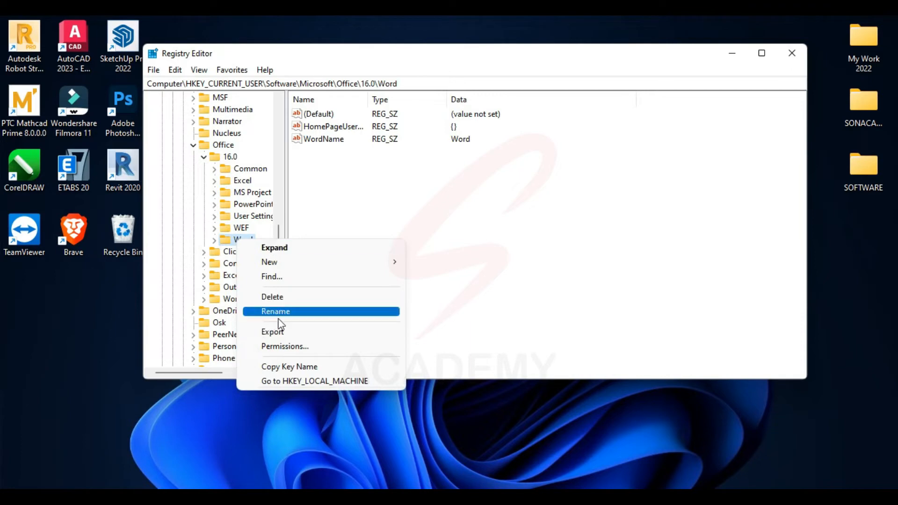
pyautogui.click(274, 298)
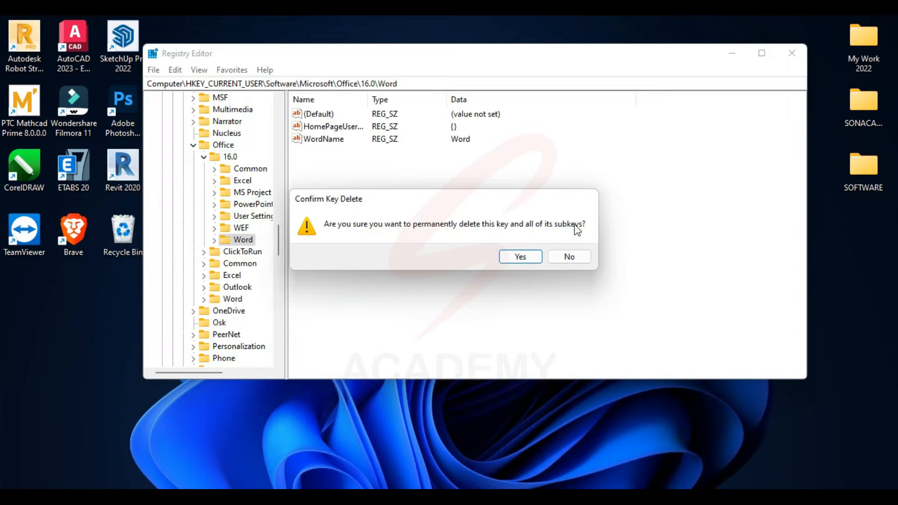
pyautogui.click(523, 260)
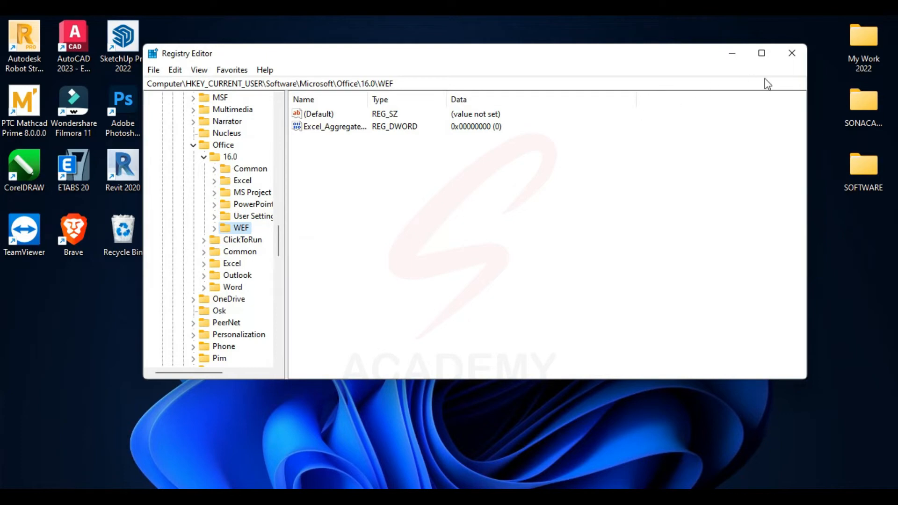
pyautogui.click(792, 53)
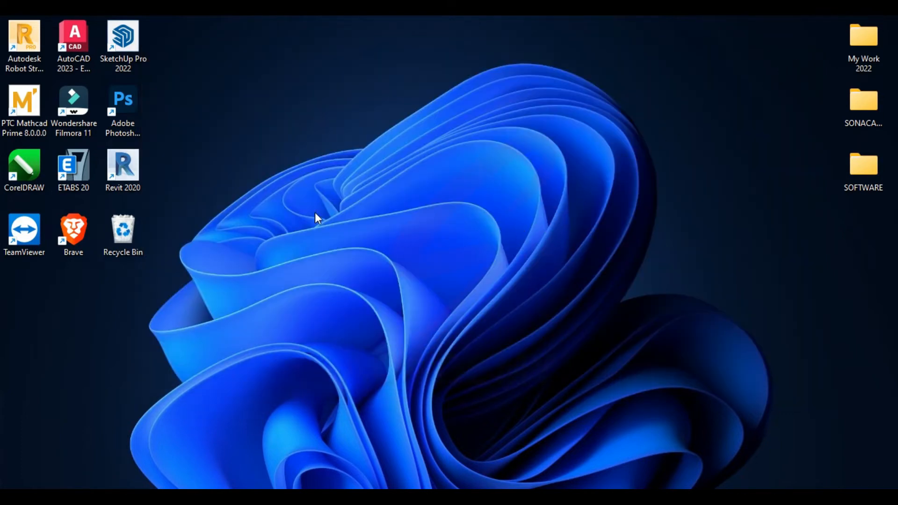
# - Reopen Word from the Windows search and create a blank document
pyautogui.press('super')
pyautogui.write('word')
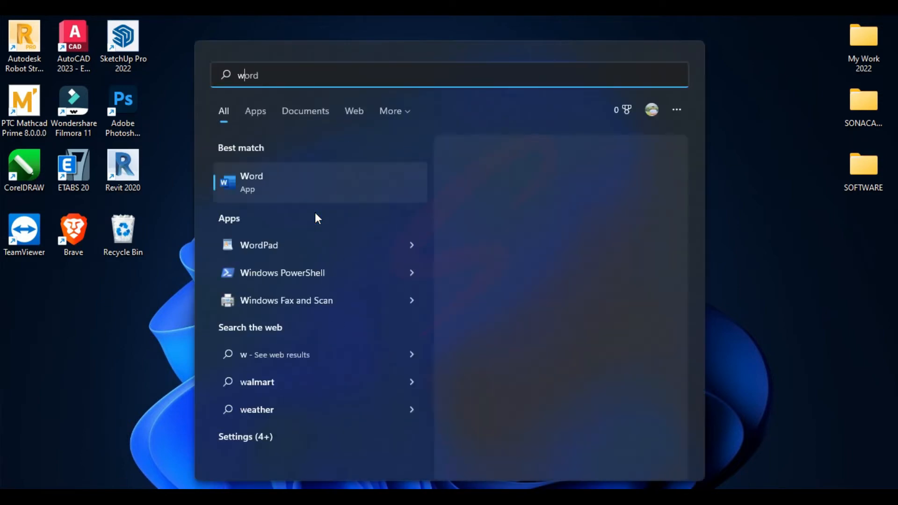
pyautogui.click(276, 192)
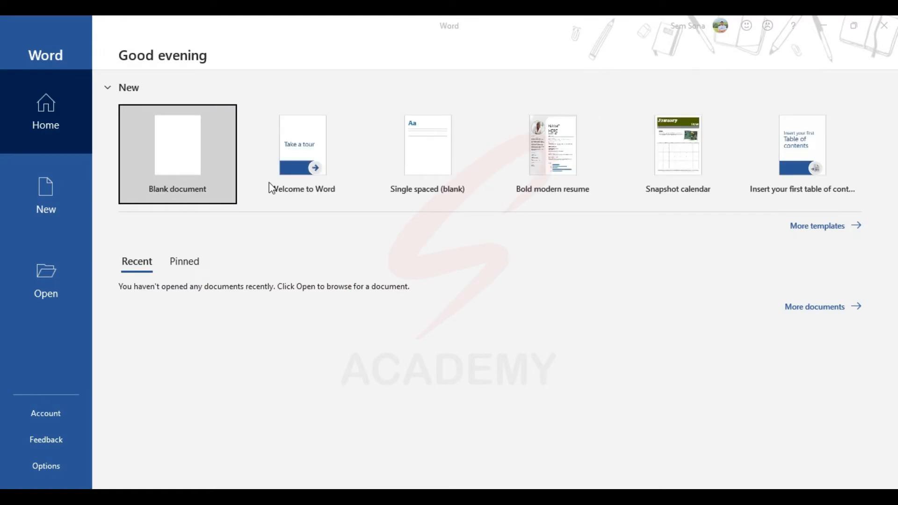
pyautogui.click(178, 150)
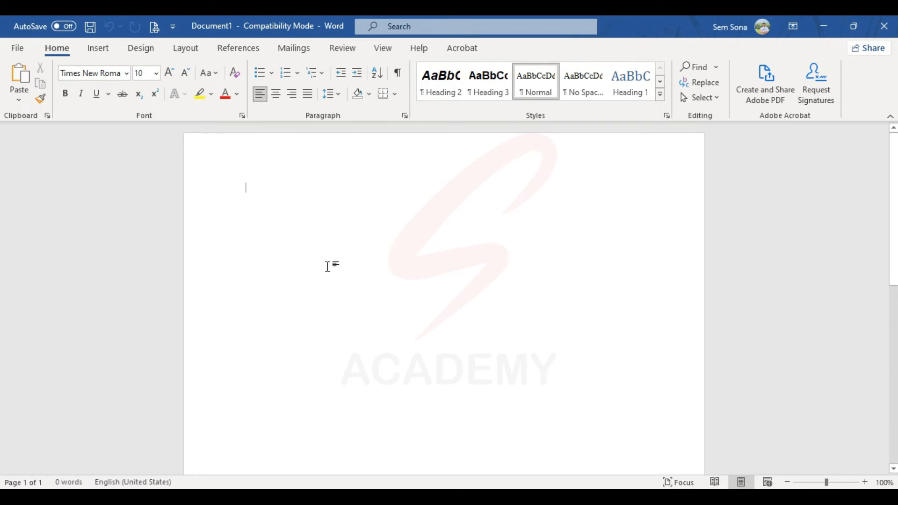
pyautogui.scroll(-3, 327, 266)
pyautogui.scroll(3, 328, 266)
pyautogui.scroll(-1, 327, 266)
pyautogui.scroll(1, 327, 267)
pyautogui.scroll(-3, 328, 267)
pyautogui.scroll(3, 327, 267)
pyautogui.click(98, 50)
pyautogui.click(59, 49)
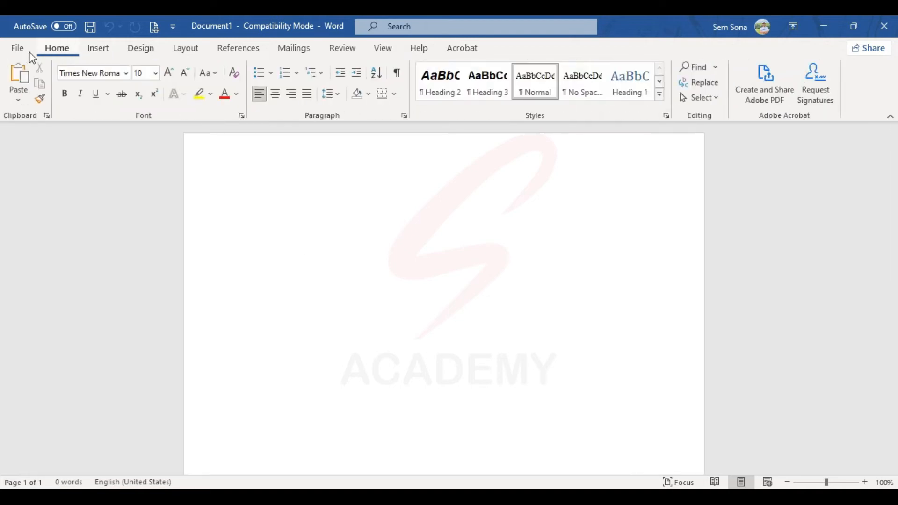
# - Open Word Options and review the General, Display, Proofing, Language and Ease of Access settings
pyautogui.click(20, 51)
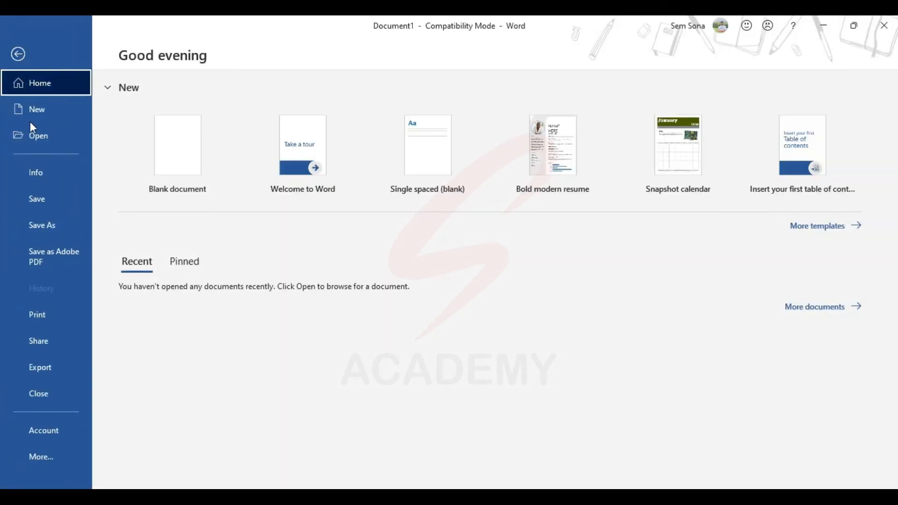
pyautogui.click(44, 451)
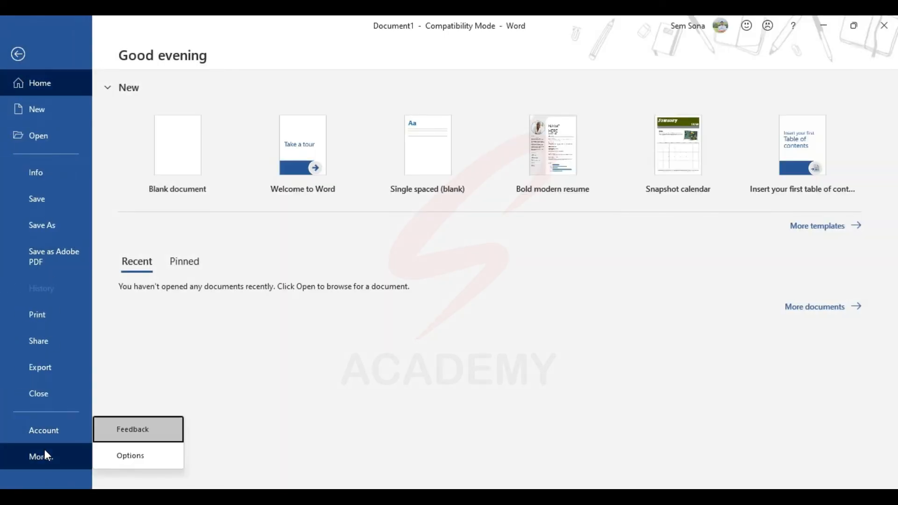
pyautogui.click(133, 456)
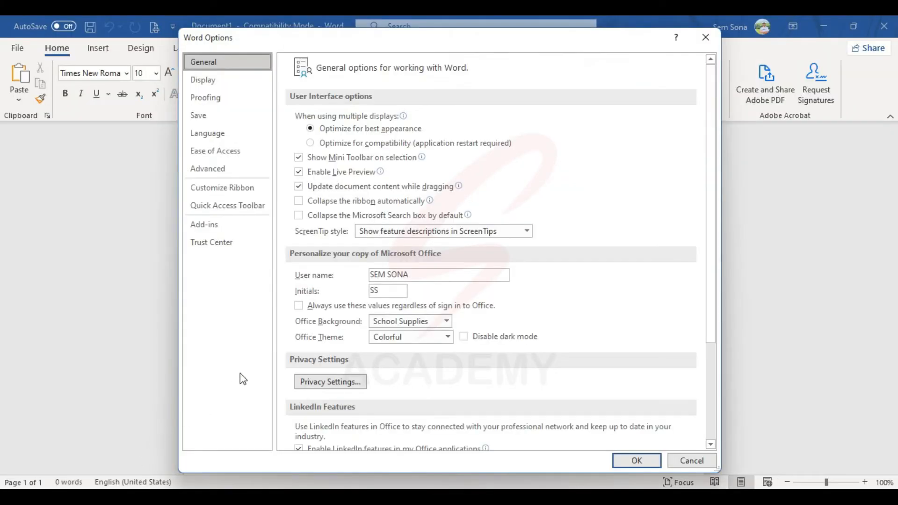
pyautogui.click(212, 85)
pyautogui.click(208, 100)
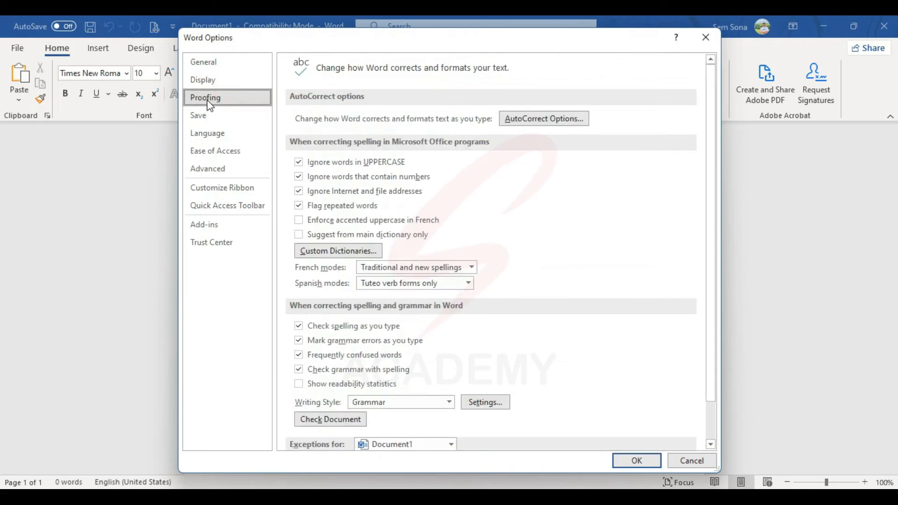
pyautogui.click(207, 134)
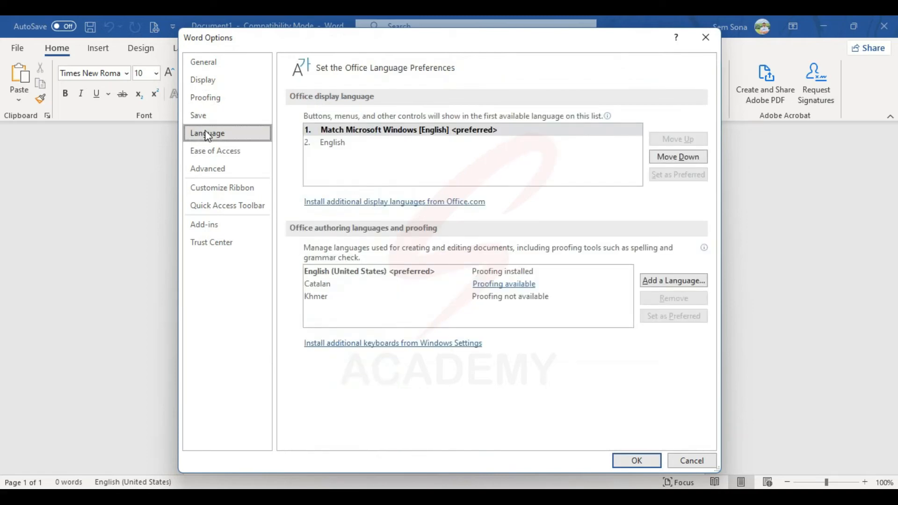
pyautogui.click(207, 149)
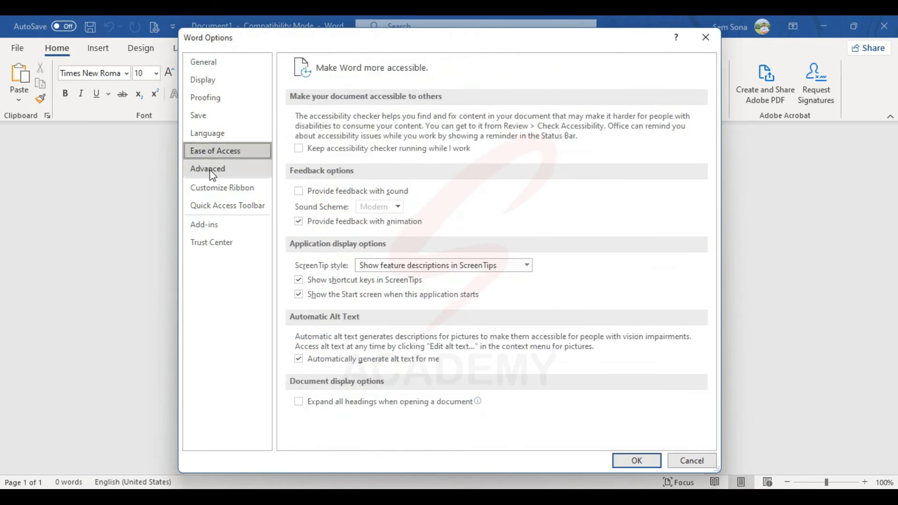
# - Look through the Advanced options down to the layout compatibility settings and close Word Options
pyautogui.click(210, 170)
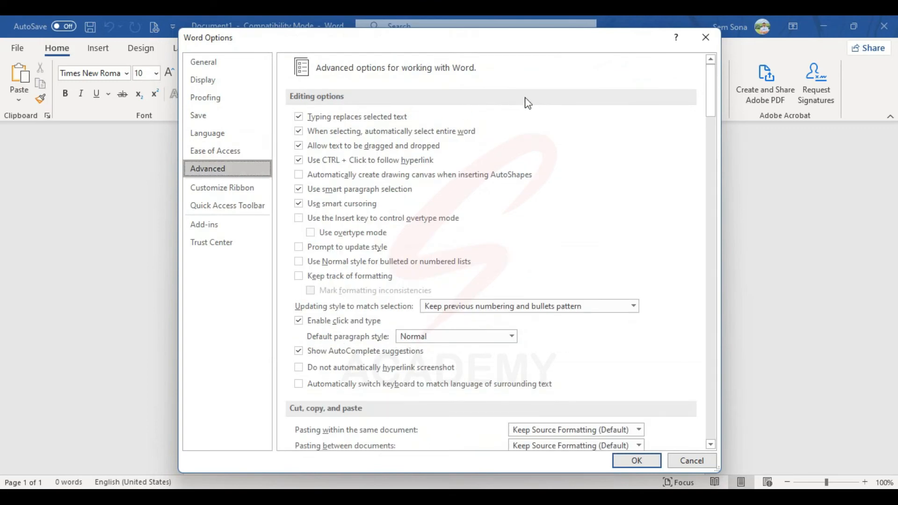
pyautogui.moveTo(711, 107); pyautogui.dragTo(712, 202)
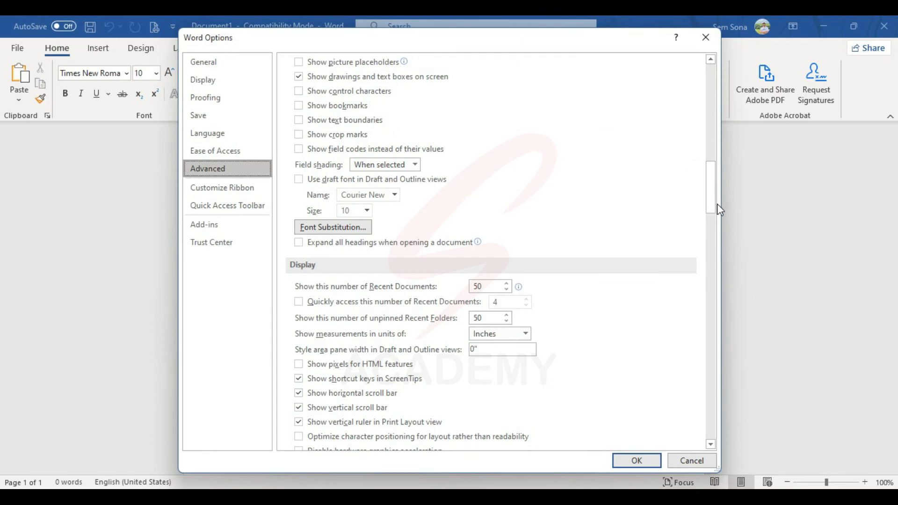
pyautogui.moveTo(714, 206); pyautogui.dragTo(705, 422)
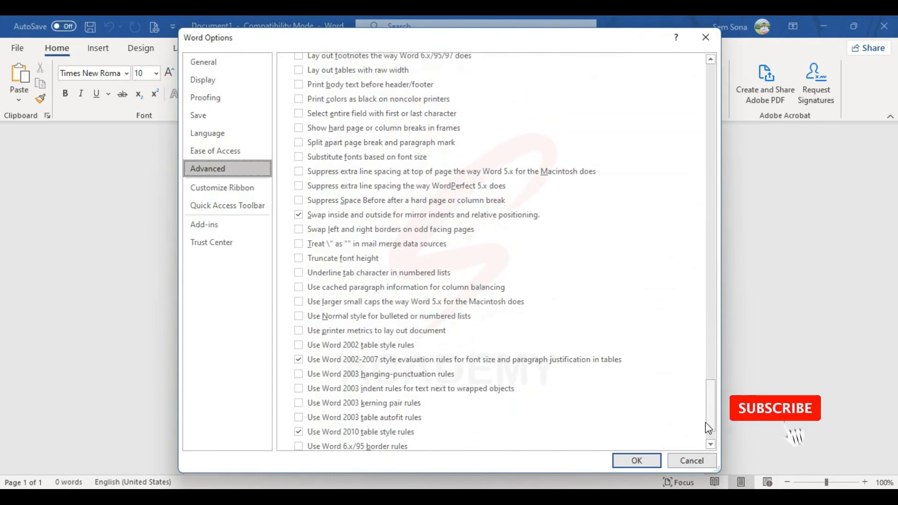
pyautogui.click(636, 460)
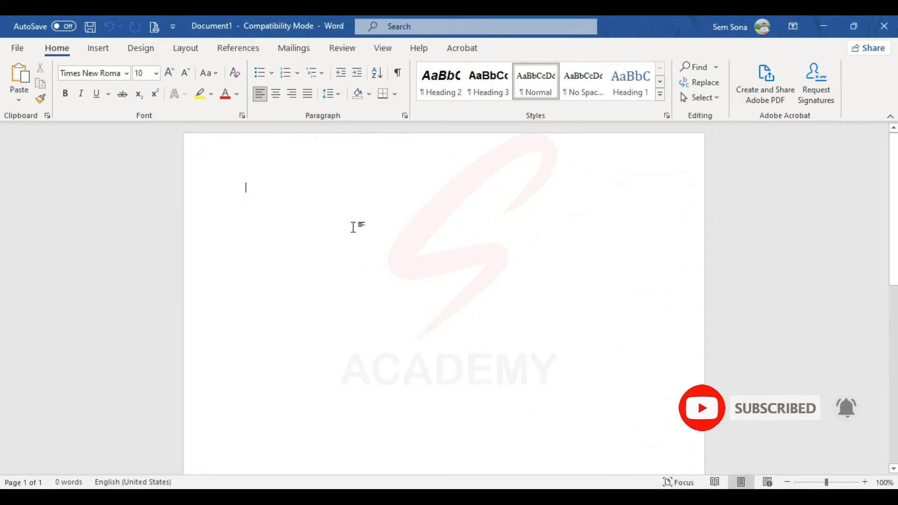
# - Write "Hello" in the blank document and select the word to check its default font and size
pyautogui.write('Hello')
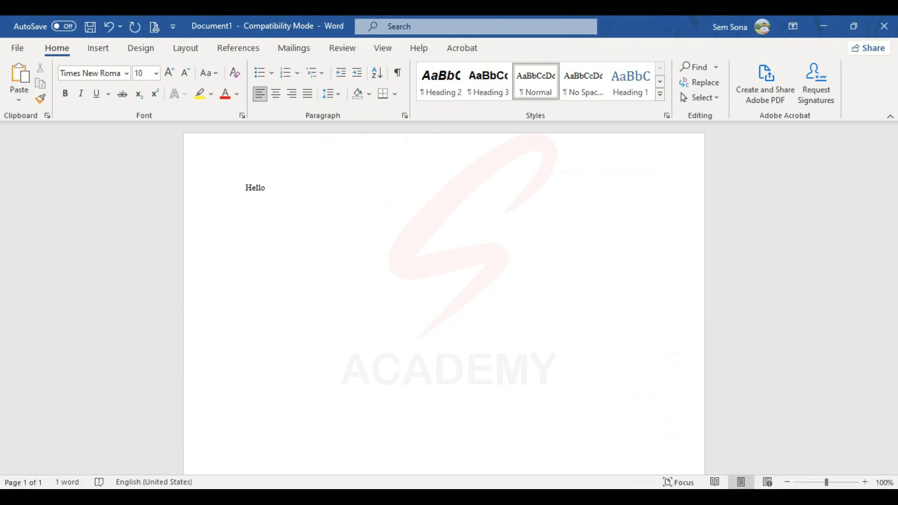
pyautogui.keyDown('ctrl'); pyautogui.scroll(17, 300, 176); pyautogui.keyUp('ctrl')
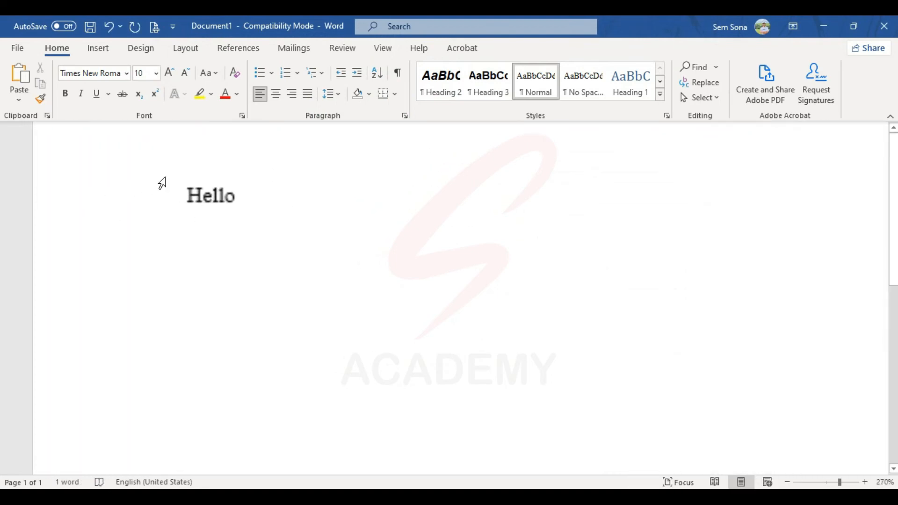
pyautogui.keyDown('ctrl'); pyautogui.scroll(20, 280, 189); pyautogui.keyUp('ctrl')
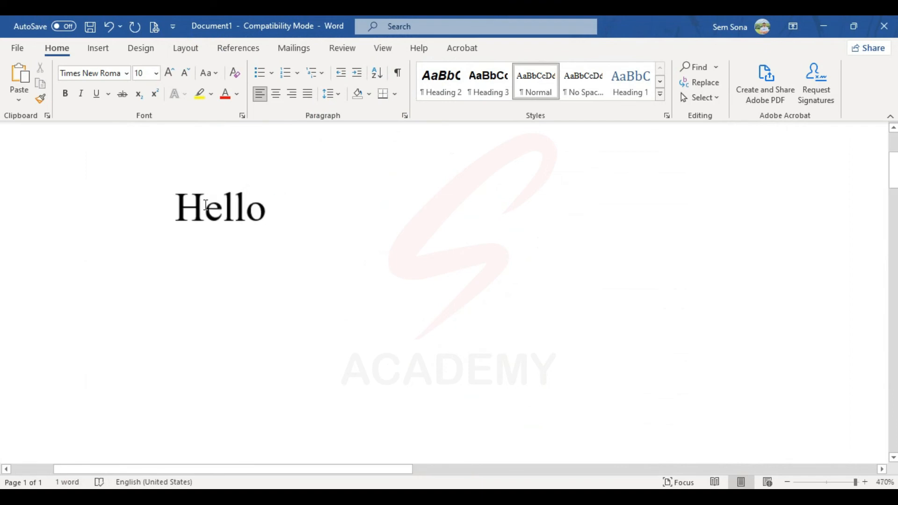
pyautogui.keyDown('ctrl'); pyautogui.scroll(3, 206, 204); pyautogui.keyUp('ctrl')
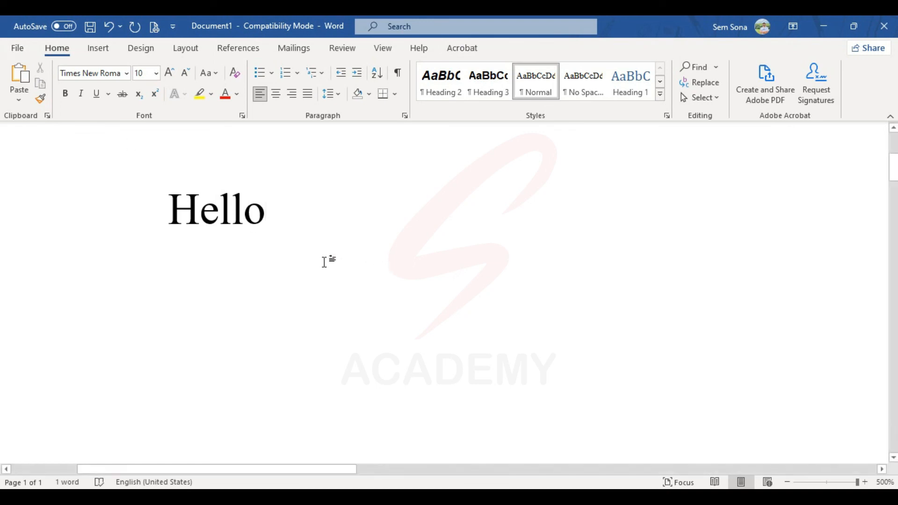
pyautogui.moveTo(267, 214); pyautogui.dragTo(160, 206)
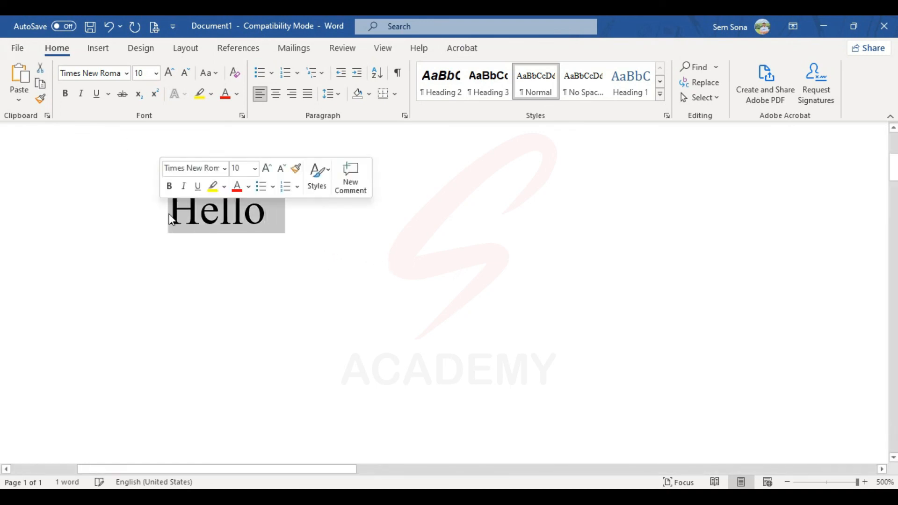
pyautogui.click(272, 210)
pyautogui.moveTo(272, 209); pyautogui.dragTo(176, 211)
pyautogui.click(321, 211)
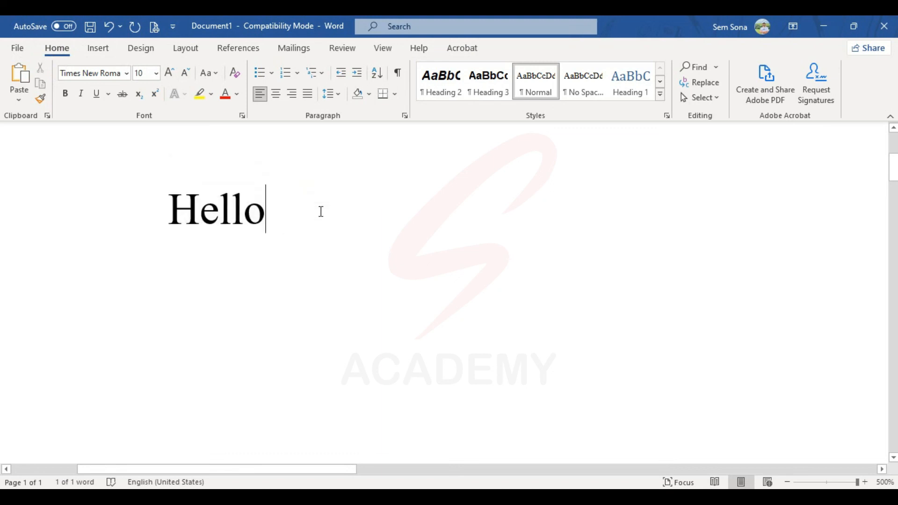